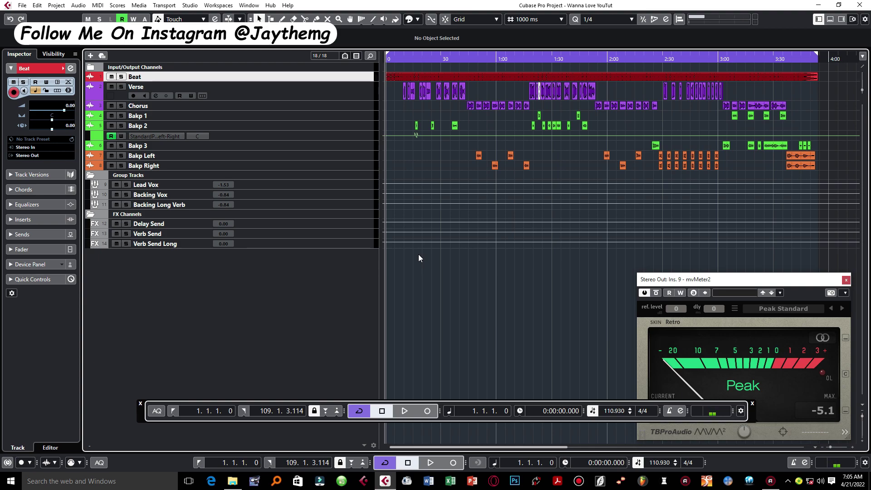
Try a 0:30–3:30 locator range, then reset the cycle to all events (1.1.1.0 to 109.1.3.114)
{"action": "left_click_drag", "start_coordinate": [846, 69], "coordinate": [387, 177]}
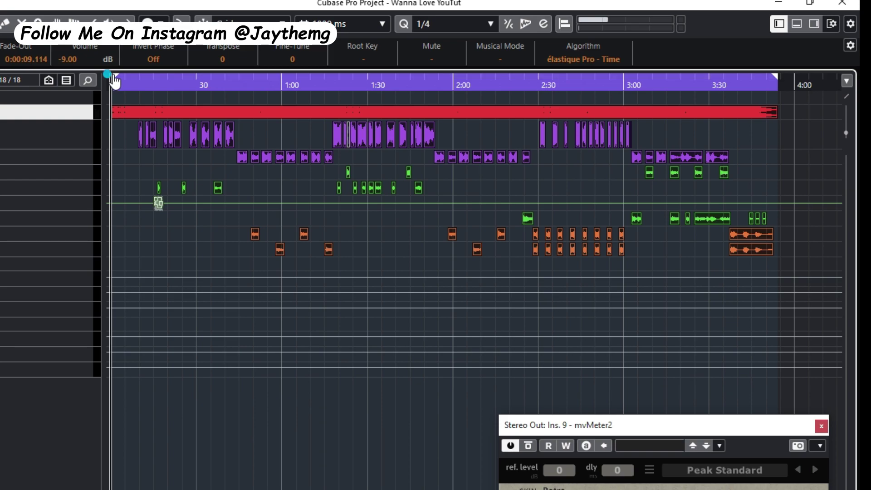
{"action": "left_click_drag", "start_coordinate": [113, 81], "coordinate": [200, 83]}
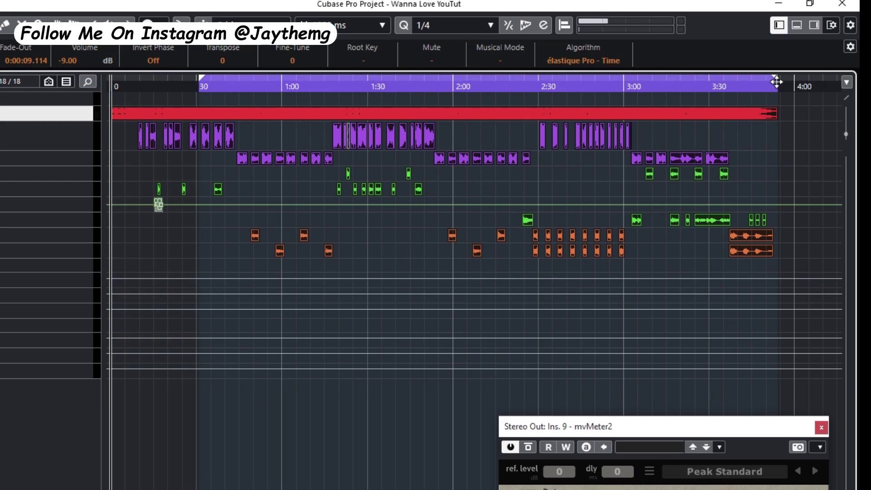
{"action": "left_click_drag", "start_coordinate": [777, 85], "coordinate": [706, 85]}
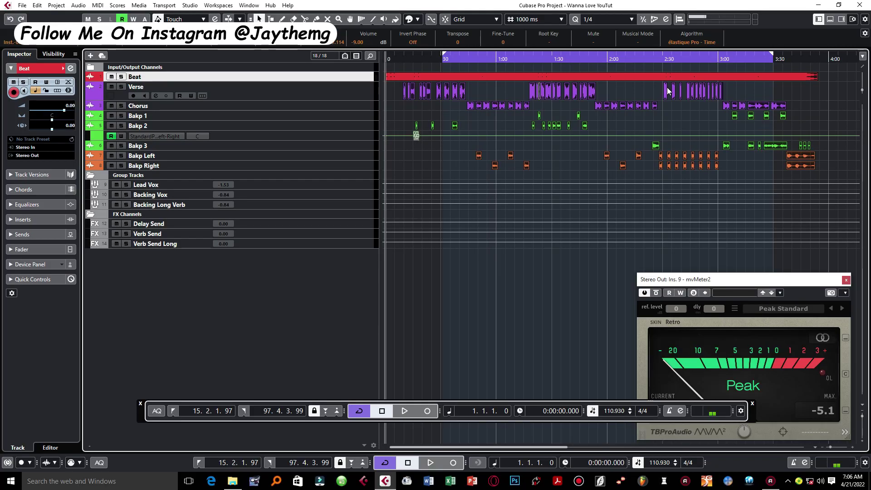
{"action": "left_click_drag", "start_coordinate": [839, 71], "coordinate": [346, 196]}
{"action": "key", "text": "p"}
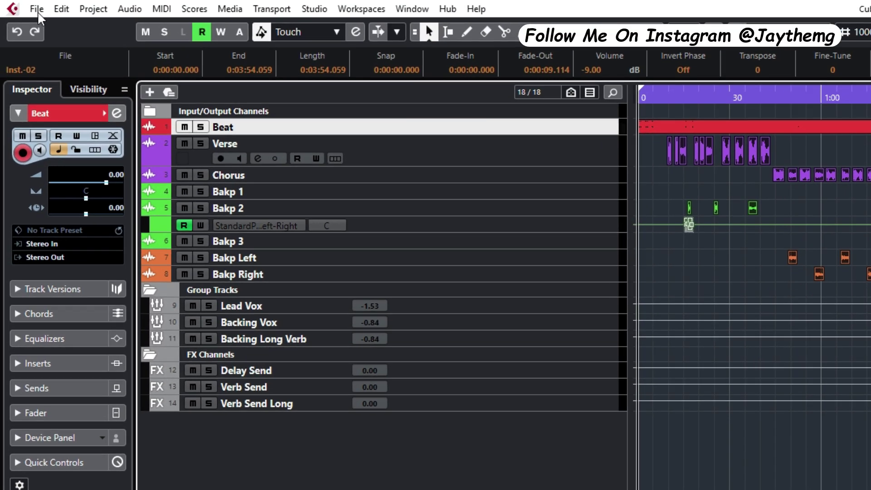
Open Export Audio Mixdown via File > Export, position the window, and keep Single mode on Stereo Out
{"action": "left_click", "coordinate": [25, 6]}
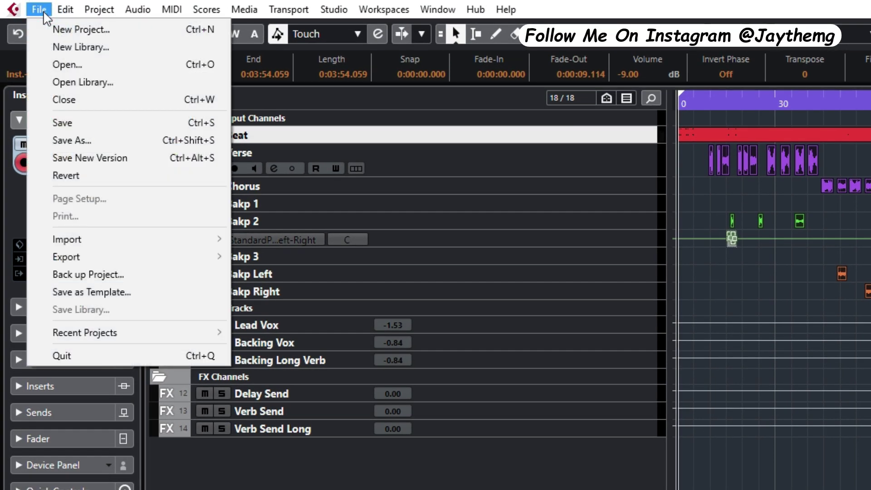
{"action": "mouse_move", "coordinate": [155, 267]}
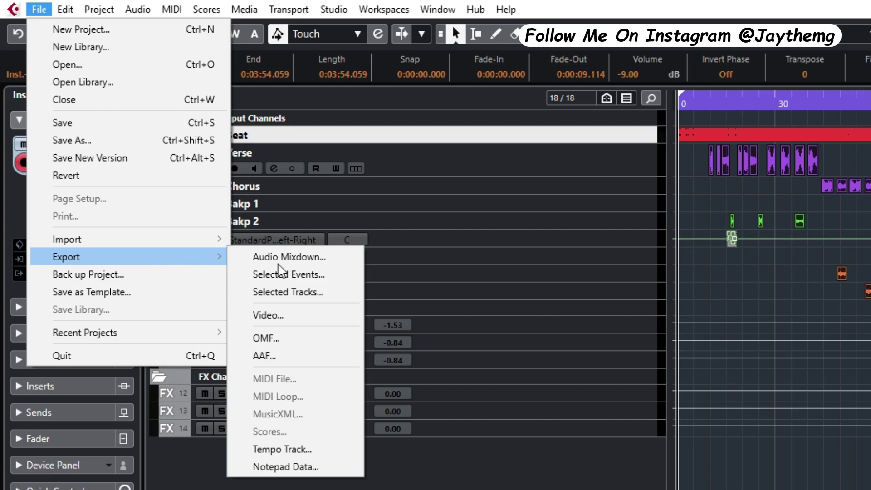
{"action": "left_click", "coordinate": [292, 254]}
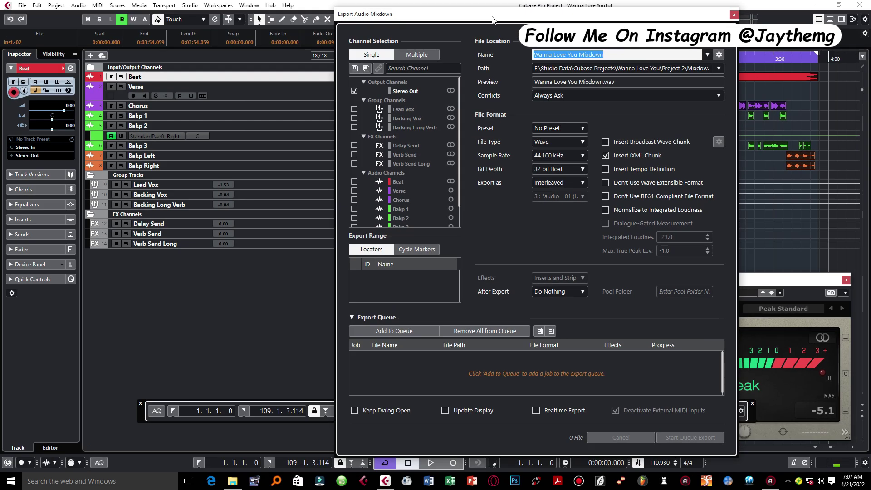
{"action": "left_click_drag", "start_coordinate": [488, 18], "coordinate": [523, 12]}
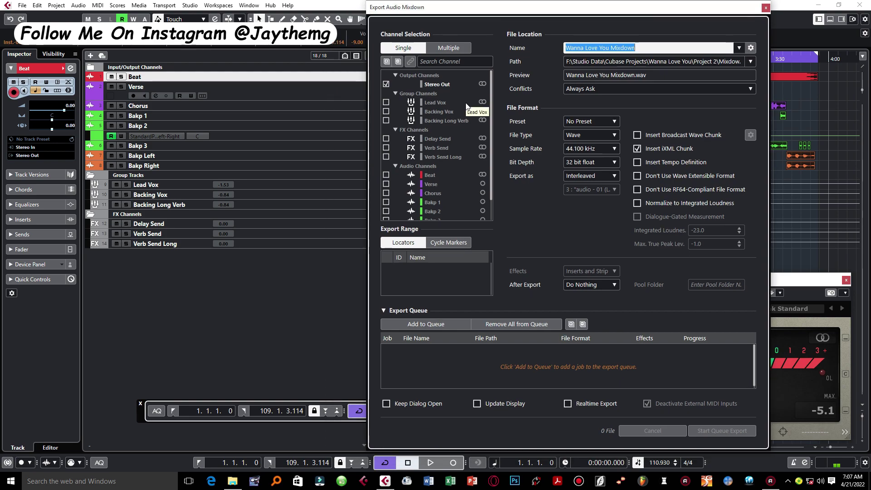
{"action": "left_click_drag", "start_coordinate": [454, 9], "coordinate": [454, 10]}
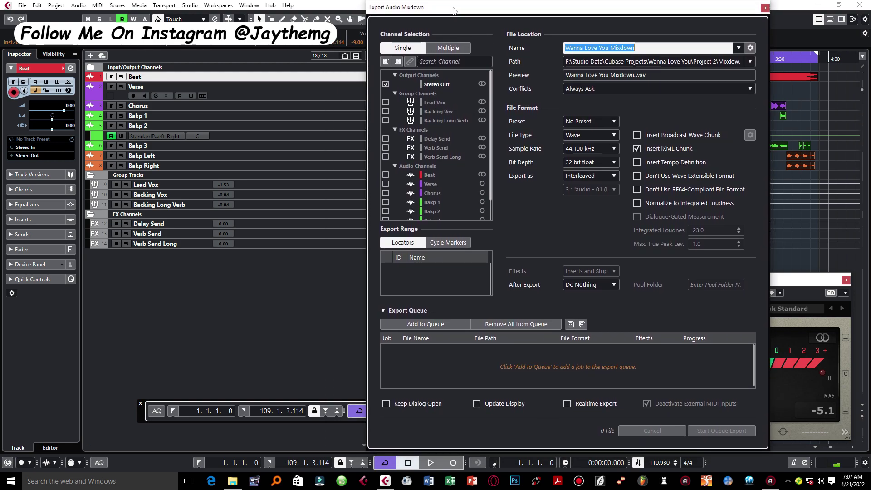
{"action": "left_click", "coordinate": [404, 45]}
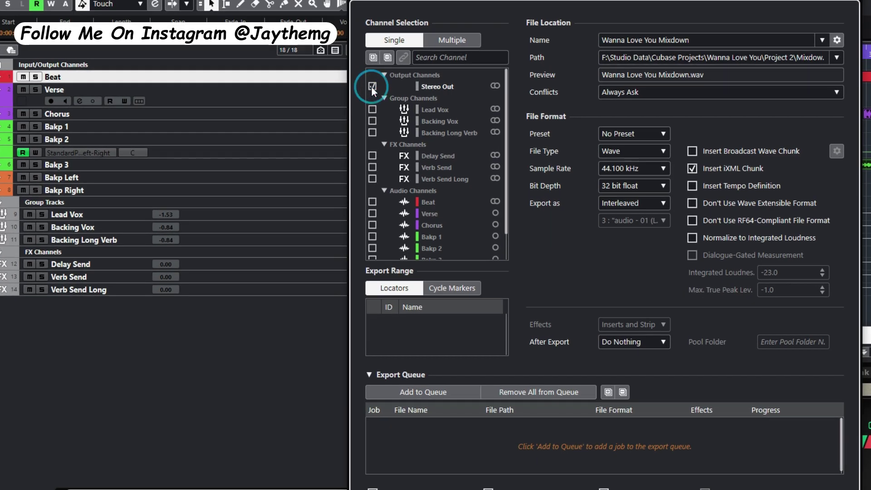
Select the mixdown file name and review the export Path options
{"action": "left_click_drag", "start_coordinate": [601, 40], "coordinate": [688, 40]}
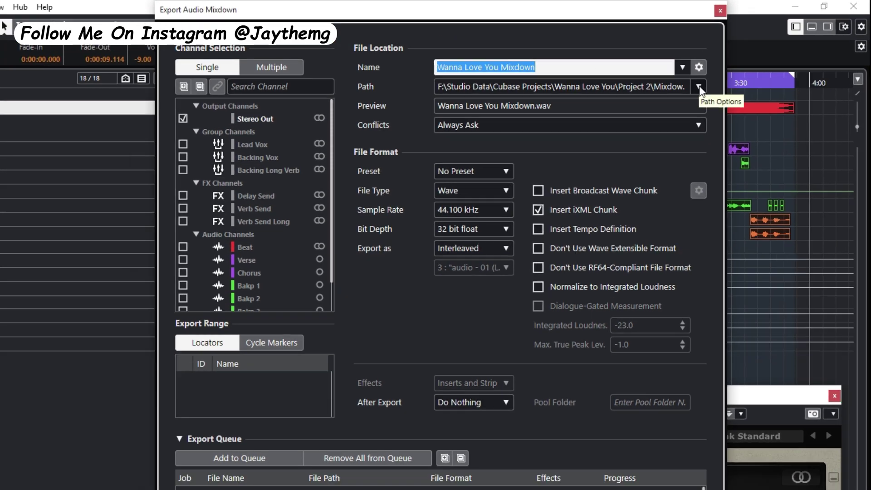
{"action": "left_click", "coordinate": [693, 89]}
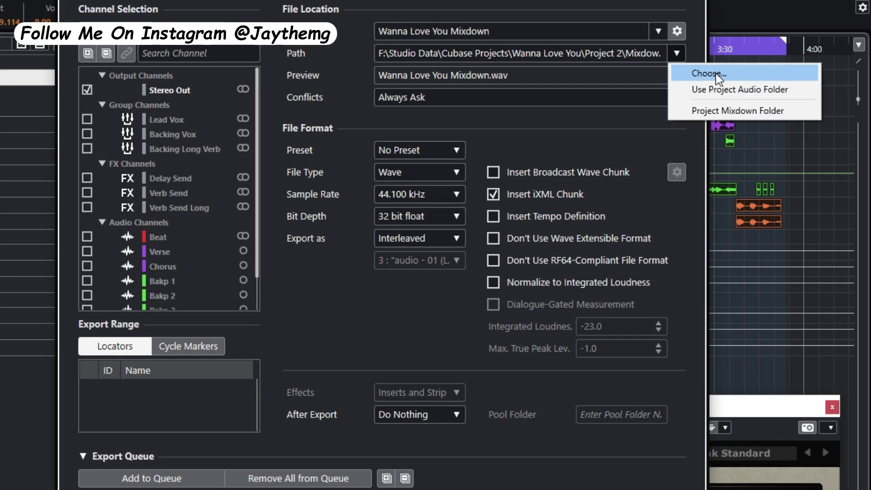
{"action": "left_click", "coordinate": [716, 74]}
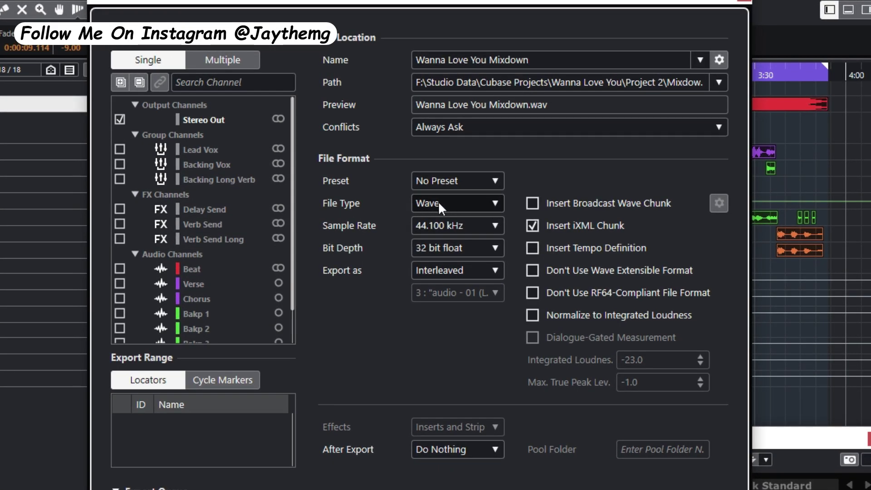
Switch File Type to MPEG 1 Layer 3 and back to Wave, keeping 44.100 kHz
{"action": "left_click", "coordinate": [463, 205]}
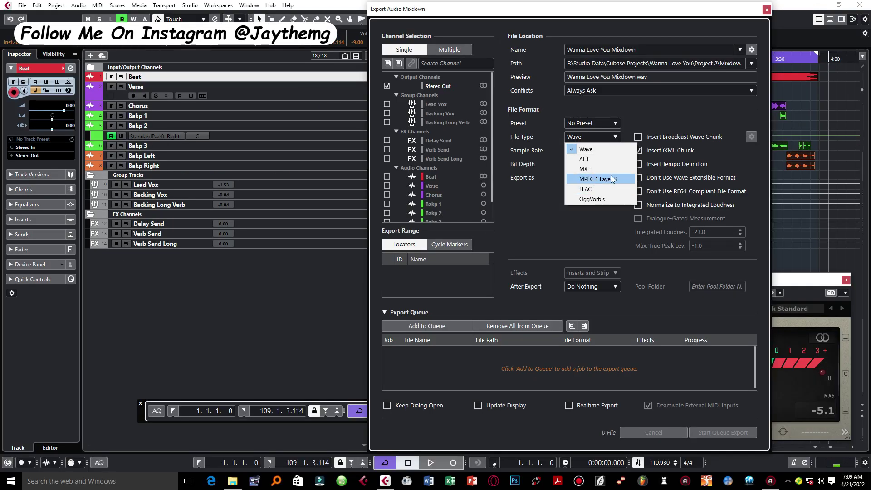
{"action": "left_click", "coordinate": [605, 178]}
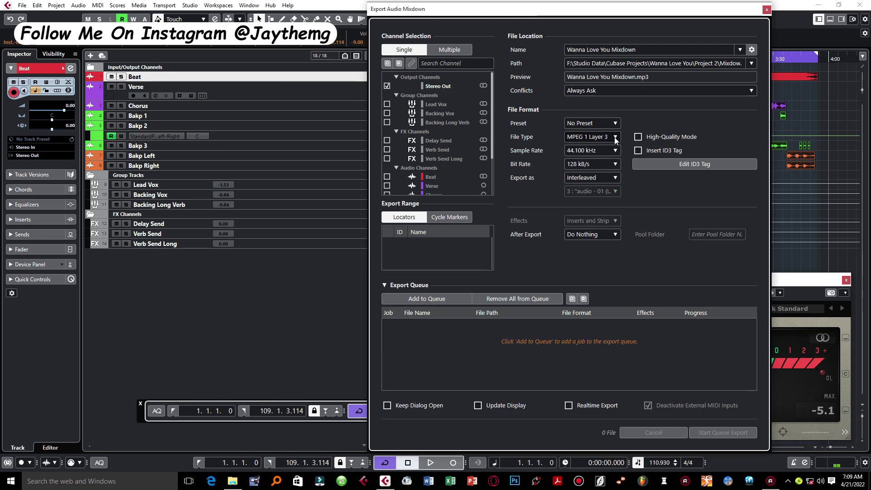
{"action": "left_click", "coordinate": [615, 136]}
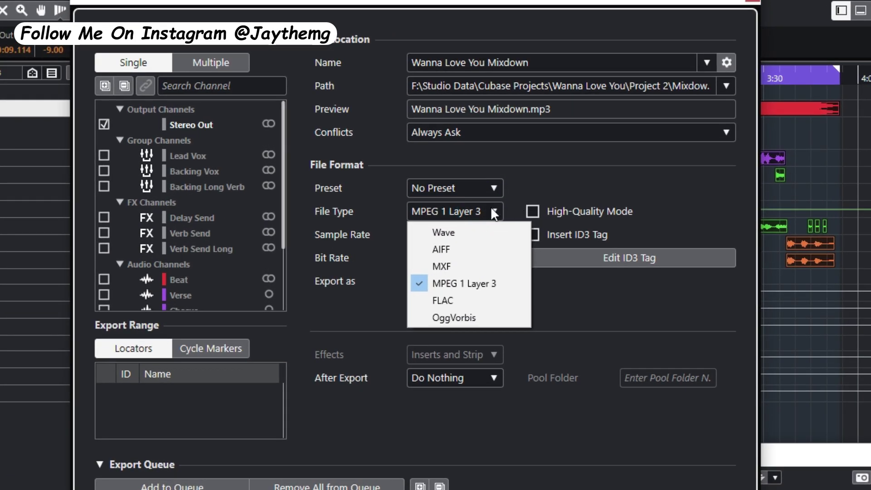
{"action": "left_click", "coordinate": [456, 233]}
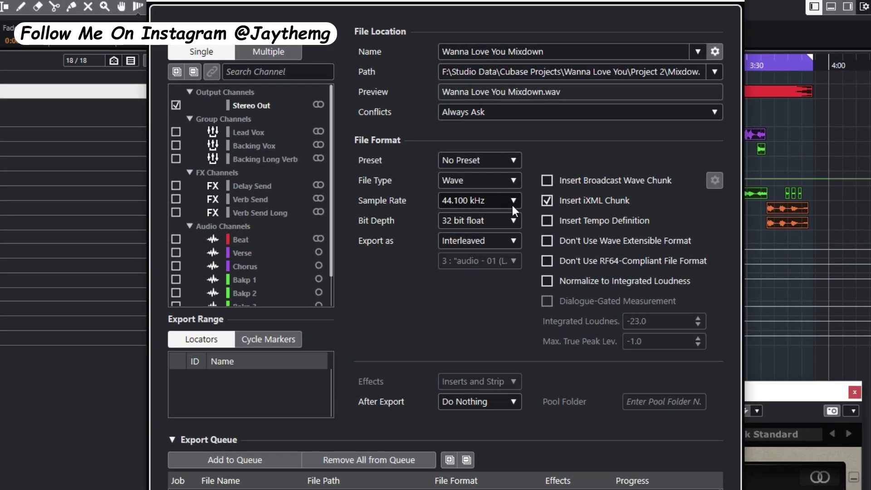
{"action": "left_click", "coordinate": [513, 203]}
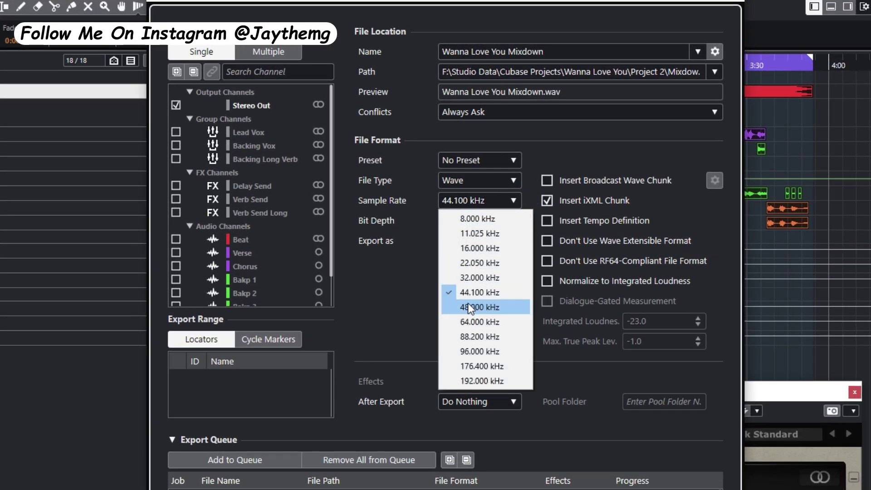
{"action": "left_click", "coordinate": [549, 151]}
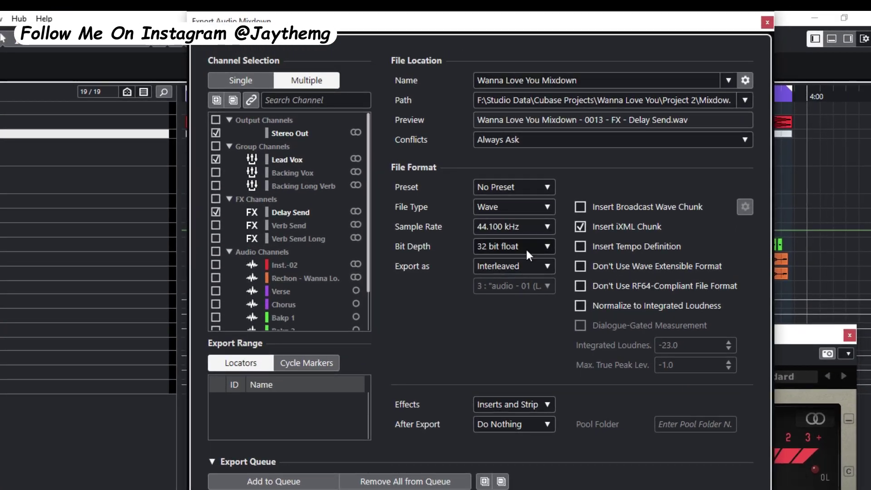
Keep the mixdown bit depth at 32 bit float
{"action": "left_click", "coordinate": [540, 246]}
{"action": "left_click", "coordinate": [545, 246]}
{"action": "left_click", "coordinate": [545, 245]}
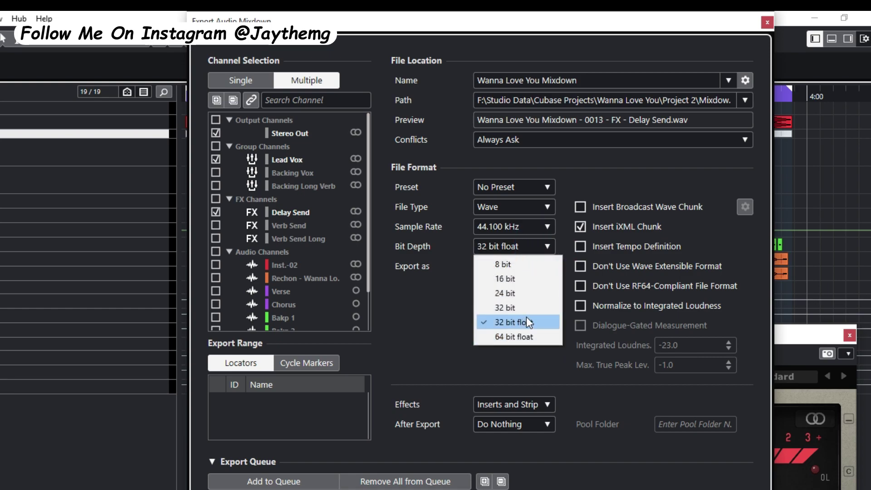
{"action": "left_click", "coordinate": [538, 240]}
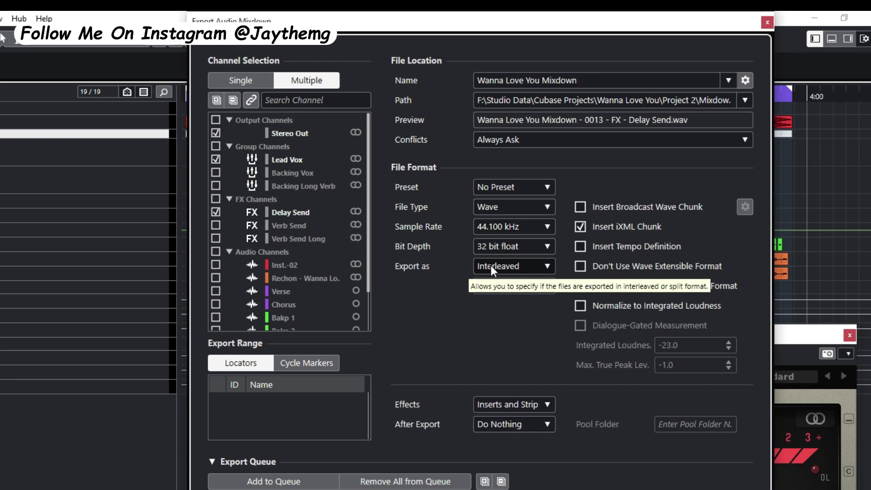
Set the channel layout to Interleaved and add the Stereo Out WAV mixdown to the Export Queue
{"action": "left_click", "coordinate": [545, 265]}
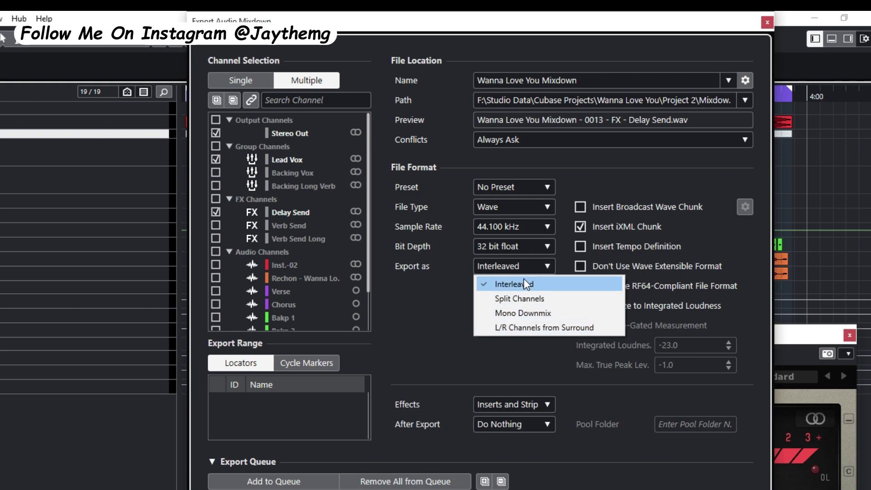
{"action": "scroll", "coordinate": [514, 303], "scroll_direction": "down", "scroll_amount": 3}
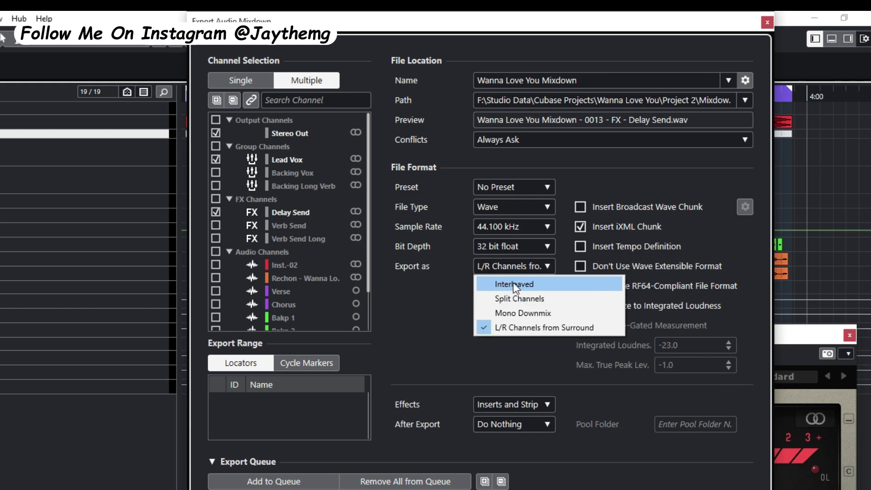
{"action": "left_click", "coordinate": [513, 284]}
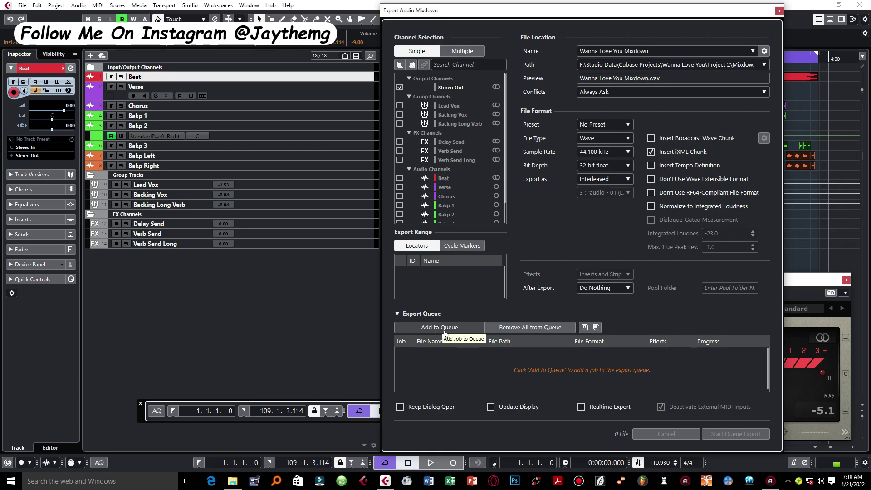
{"action": "left_click", "coordinate": [436, 314]}
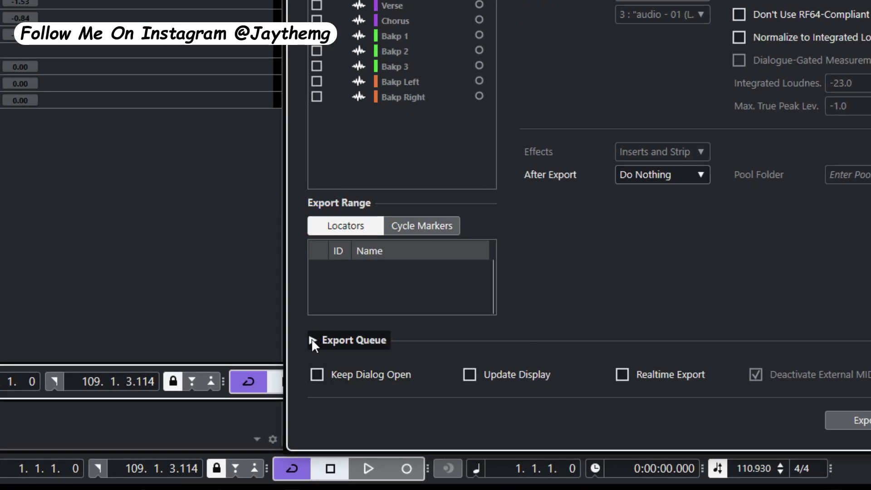
{"action": "left_click", "coordinate": [312, 339]}
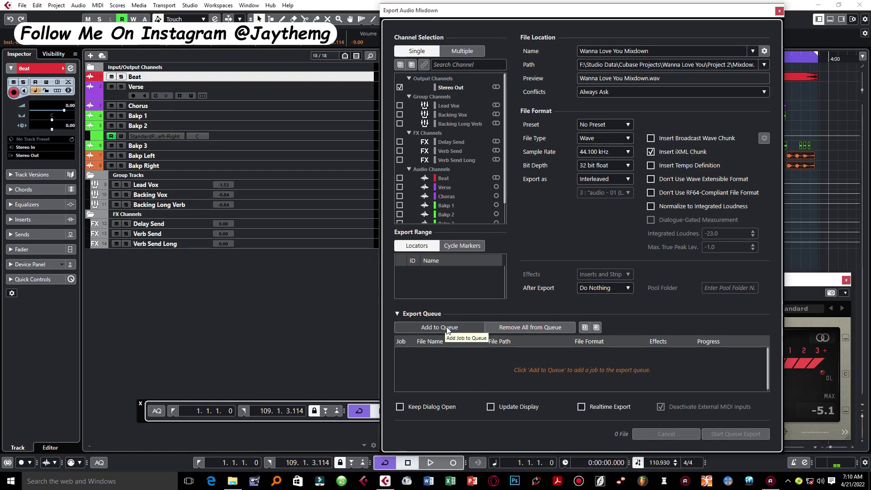
{"action": "left_click", "coordinate": [384, 241]}
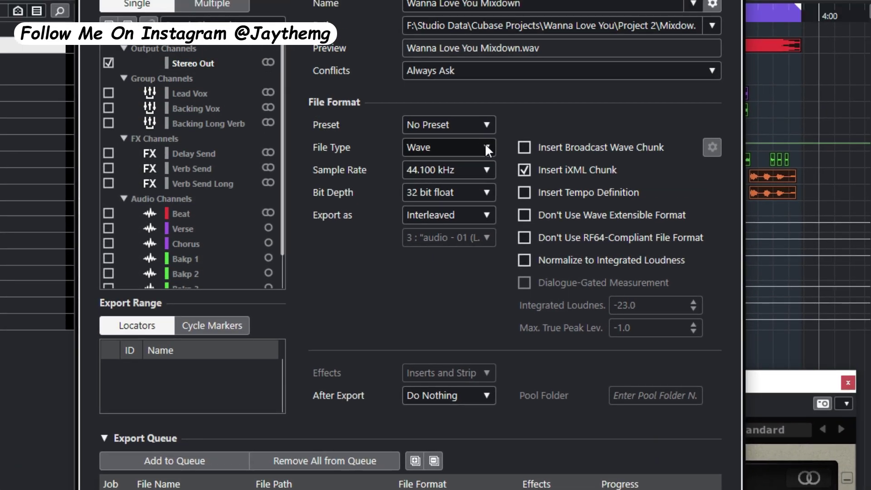
Queue an MPEG 1 Layer 3 version of the mixdown and start exporting both queued files
{"action": "left_click", "coordinate": [484, 144]}
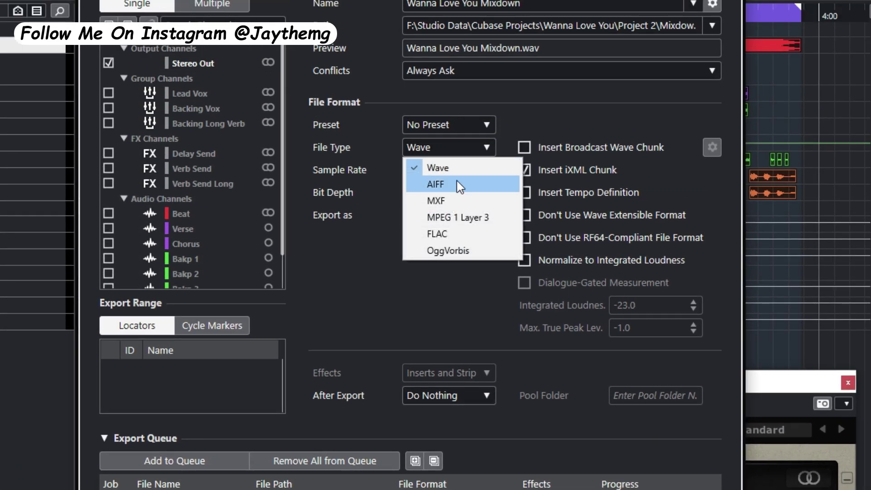
{"action": "left_click", "coordinate": [448, 214]}
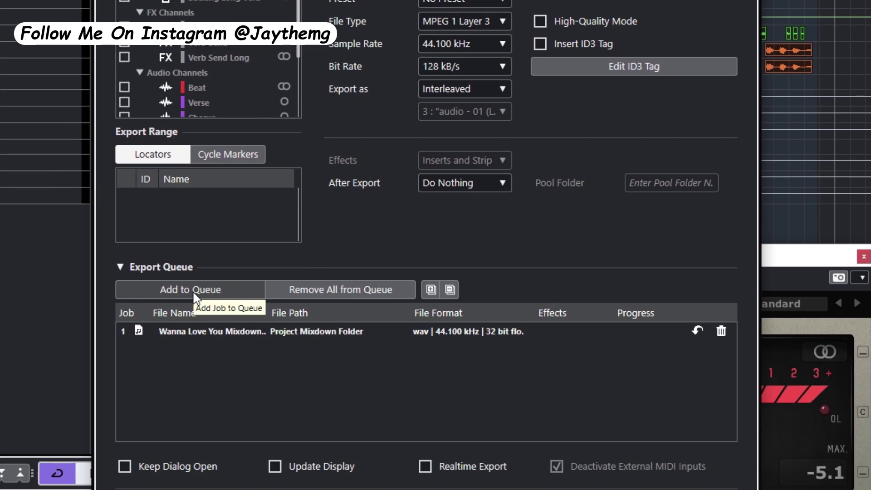
{"action": "left_click", "coordinate": [195, 293]}
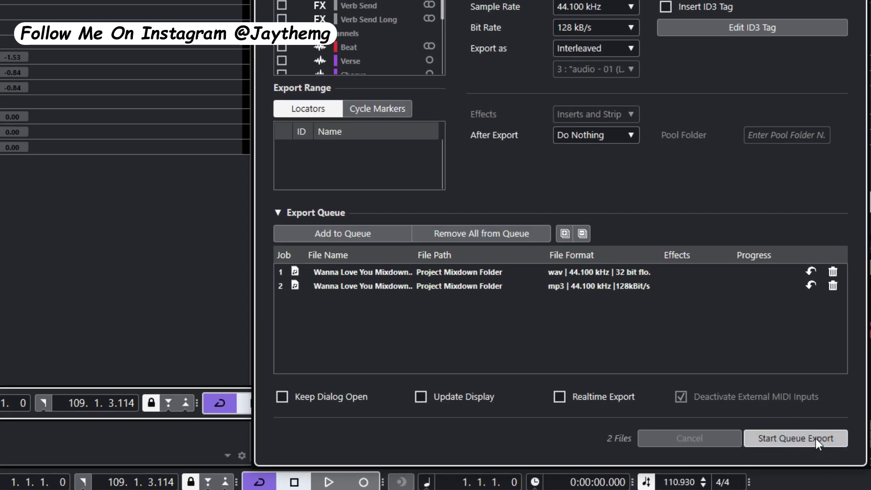
{"action": "left_click", "coordinate": [816, 438]}
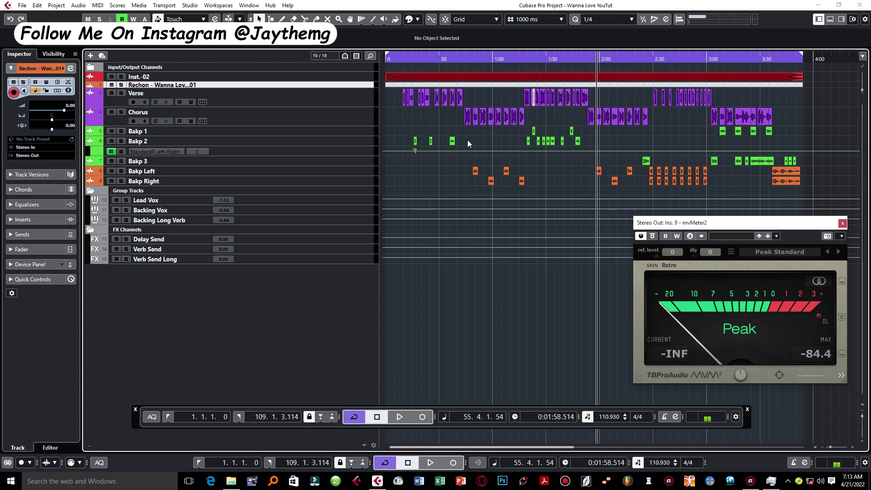
Reopen Export Audio Mixdown from File > Export and delete the leftover three-file Channel B job
{"action": "left_click", "coordinate": [22, 5]}
{"action": "mouse_move", "coordinate": [90, 146]}
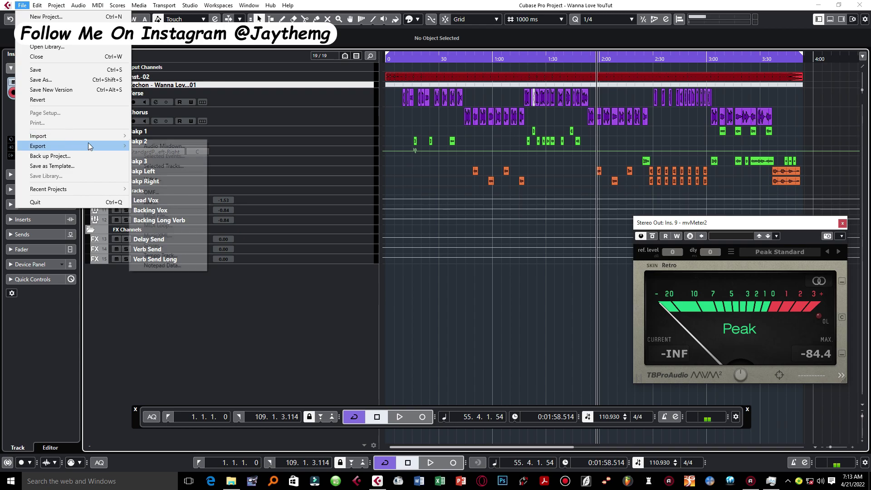
{"action": "left_click", "coordinate": [164, 145]}
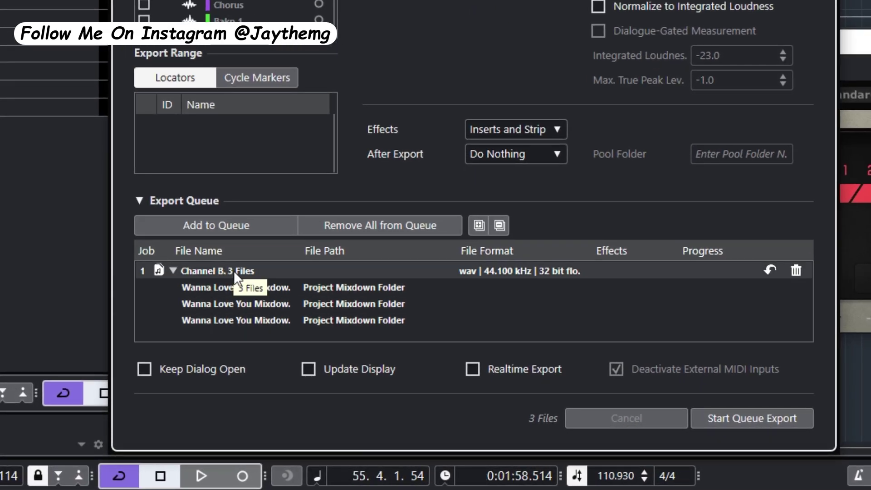
{"action": "left_click", "coordinate": [793, 271]}
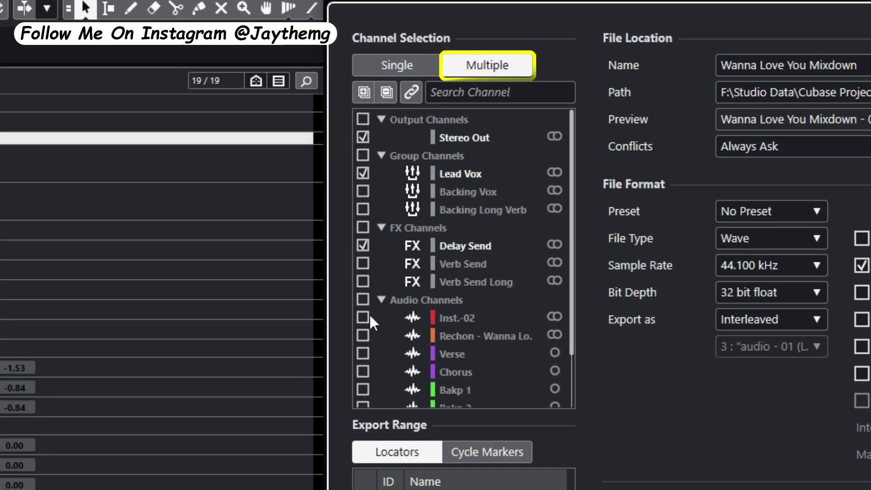
Enable Sync Selection to Channel/Track Selection and move the export window off the track list
{"action": "scroll", "coordinate": [355, 272], "scroll_direction": "down", "scroll_amount": 3}
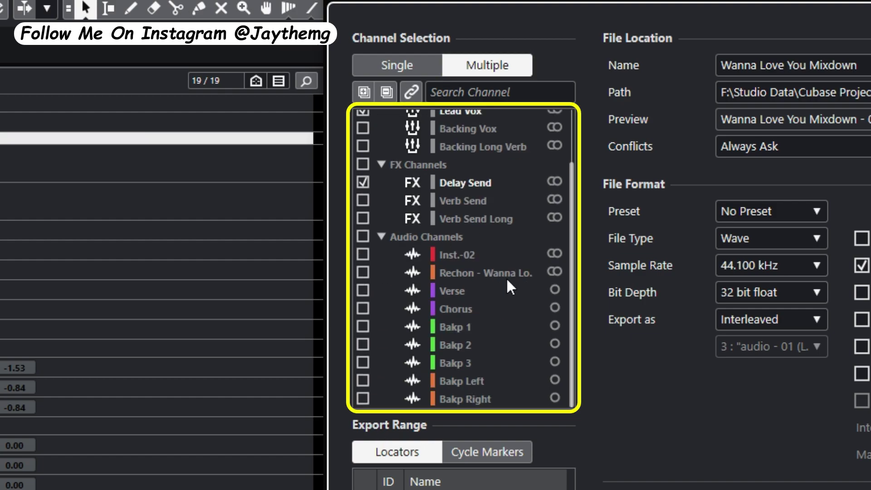
{"action": "scroll", "coordinate": [507, 280], "scroll_direction": "up", "scroll_amount": 3}
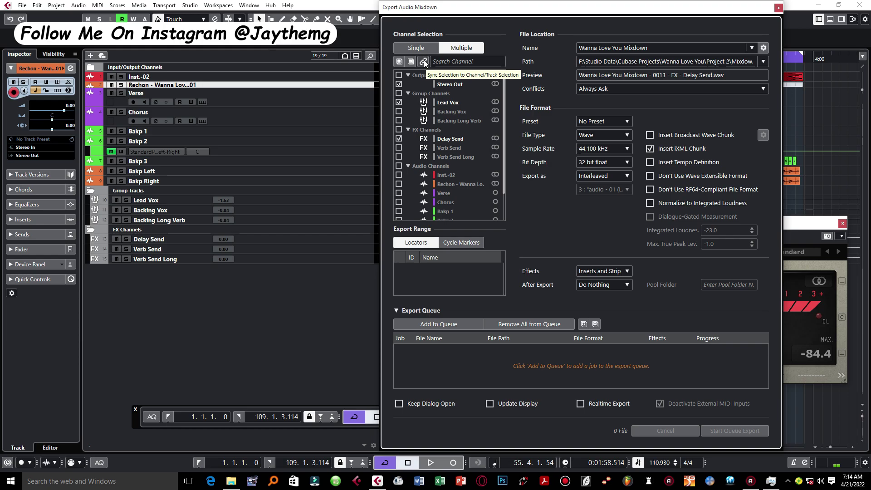
{"action": "left_click", "coordinate": [410, 92]}
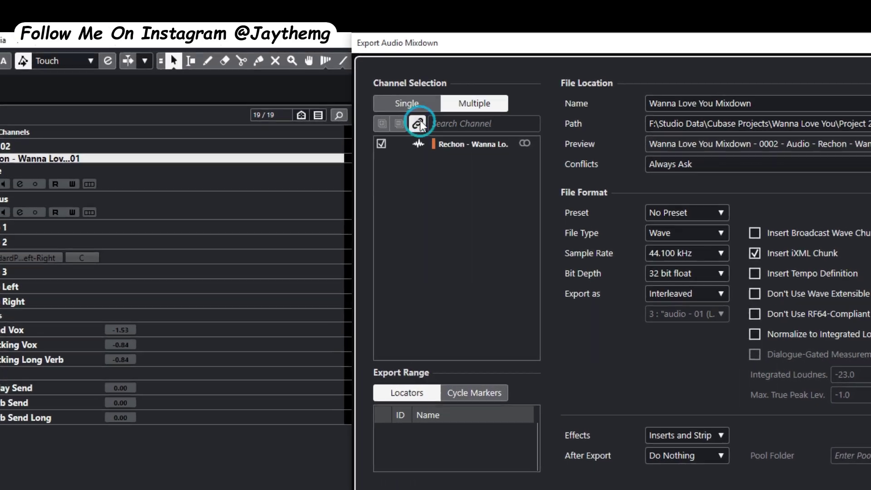
{"action": "left_click_drag", "start_coordinate": [540, 63], "coordinate": [675, 68]}
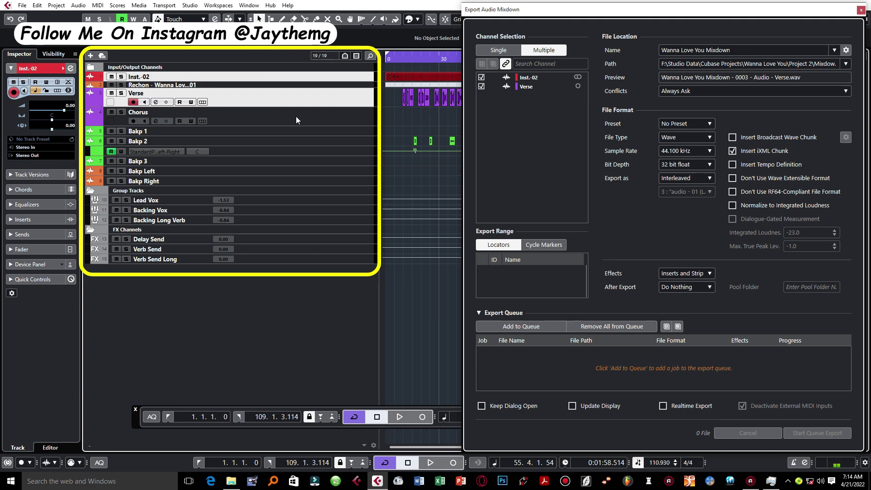
Ctrl-select Chorus, Bakp 2, Bakp 3, Bakp Right and Bakp Left for export
{"action": "left_click", "coordinate": [253, 119], "text": "ctrl"}
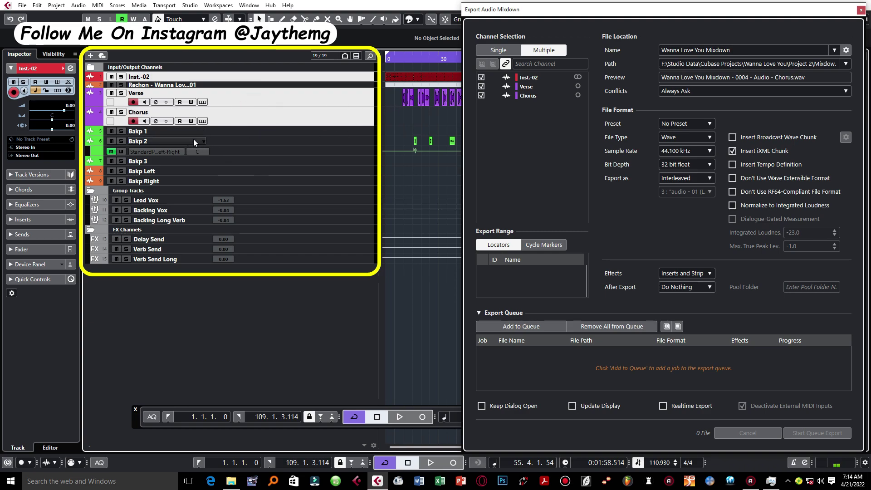
{"action": "left_click", "coordinate": [249, 141], "text": "ctrl"}
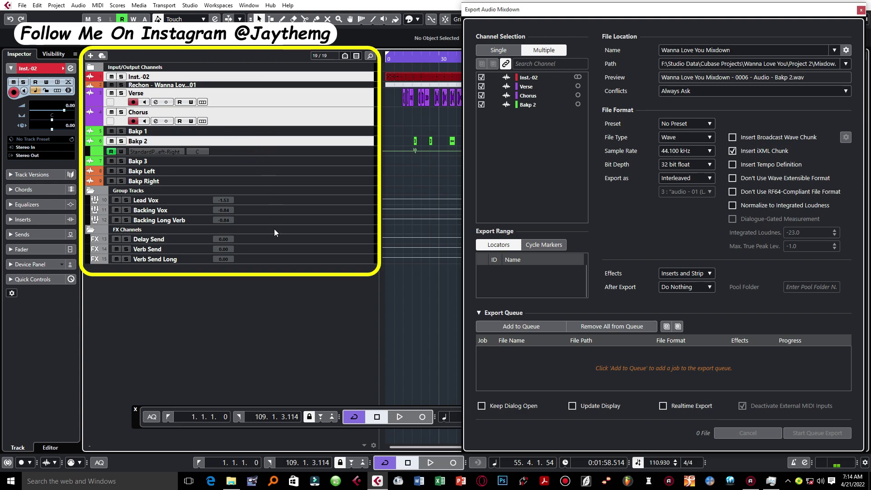
{"action": "left_click", "coordinate": [176, 159], "text": "ctrl"}
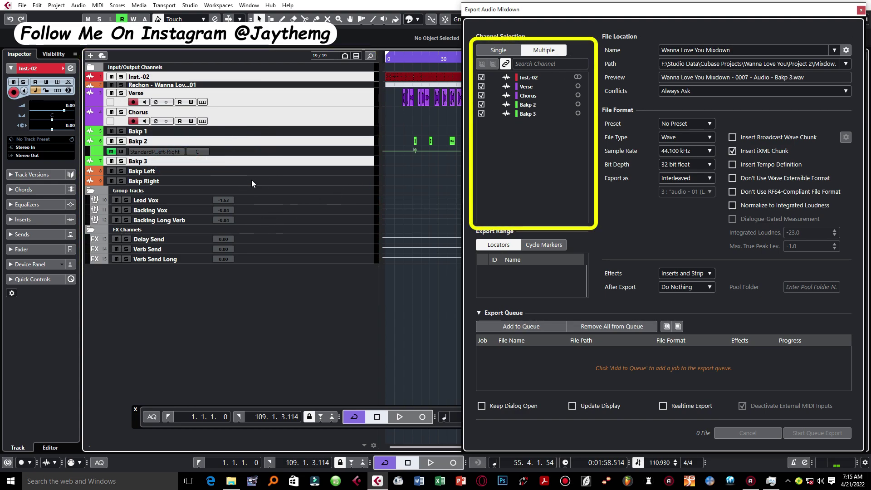
{"action": "left_click", "coordinate": [195, 180], "text": "ctrl"}
{"action": "left_click", "coordinate": [296, 172], "text": "ctrl"}
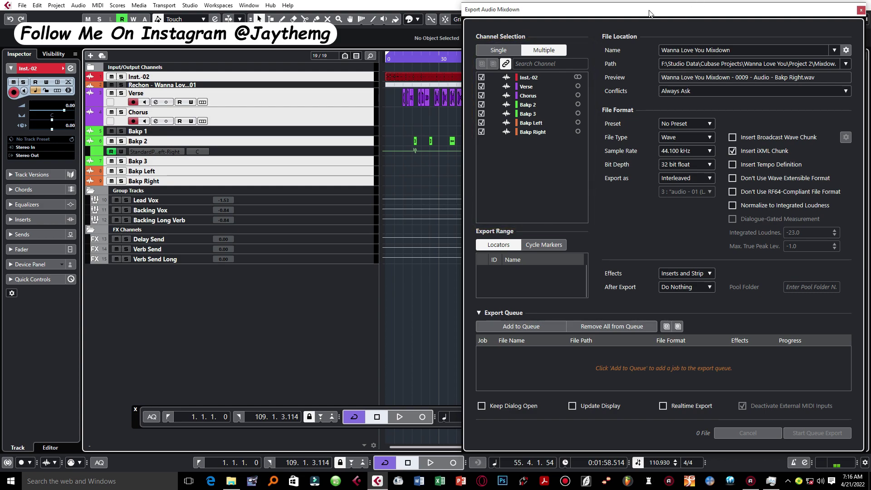
{"action": "left_click_drag", "start_coordinate": [649, 10], "coordinate": [517, 9]}
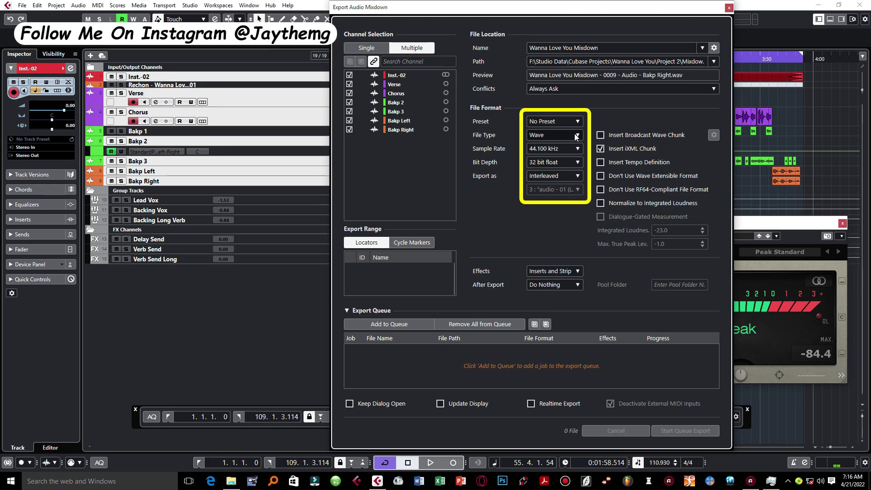
{"action": "left_click", "coordinate": [713, 62]}
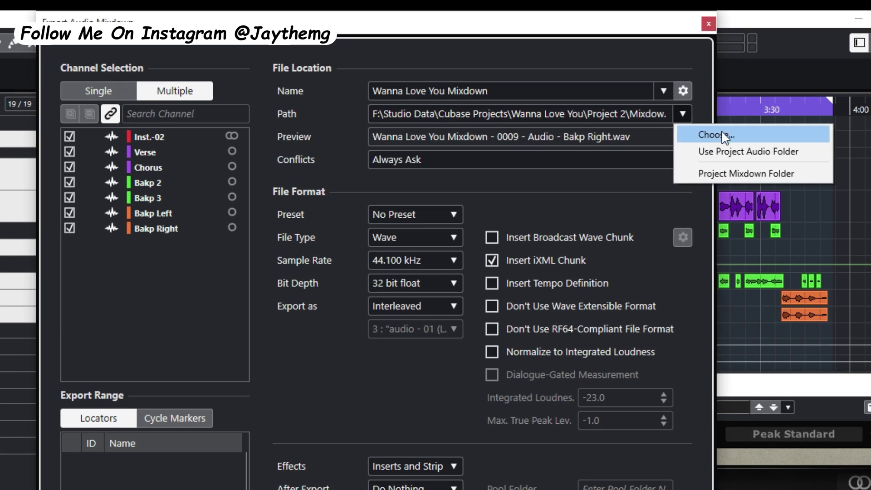
{"action": "left_click", "coordinate": [721, 135]}
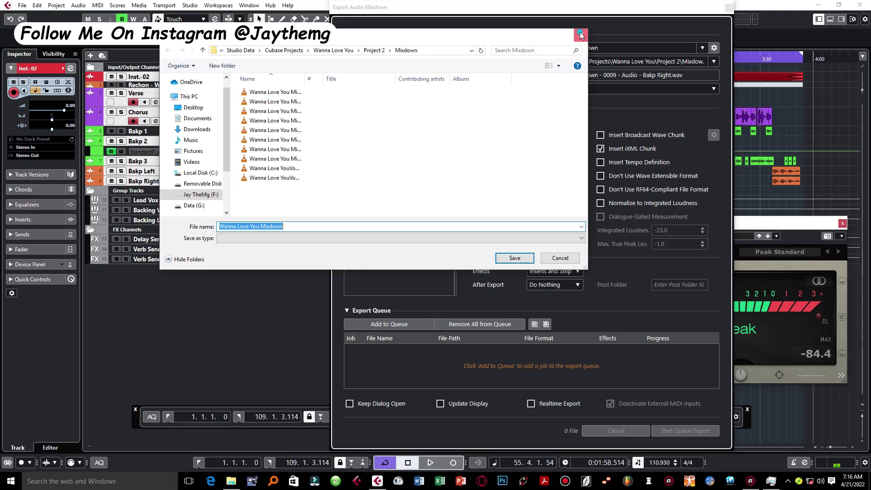
{"action": "left_click", "coordinate": [460, 69]}
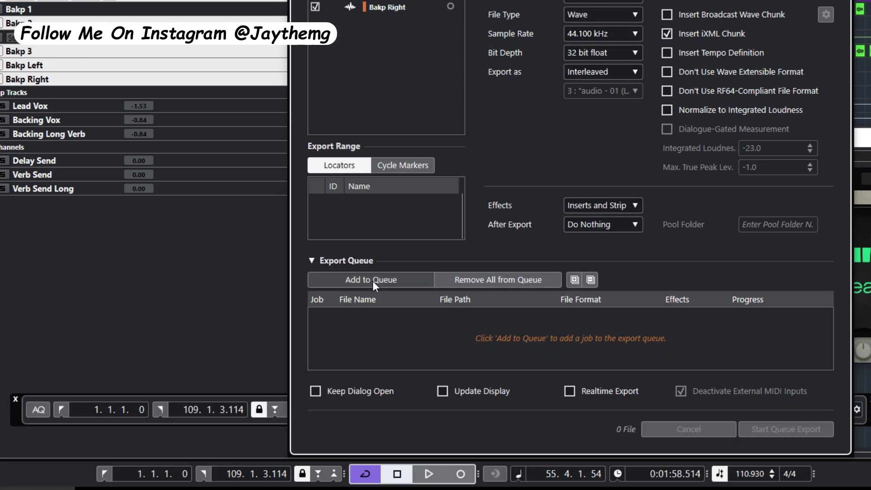
Add the 7-file Channel Batch of vocal stems to the queue and start the queue export
{"action": "left_click", "coordinate": [371, 418]}
{"action": "scroll", "coordinate": [553, 352], "scroll_direction": "down", "scroll_amount": 1}
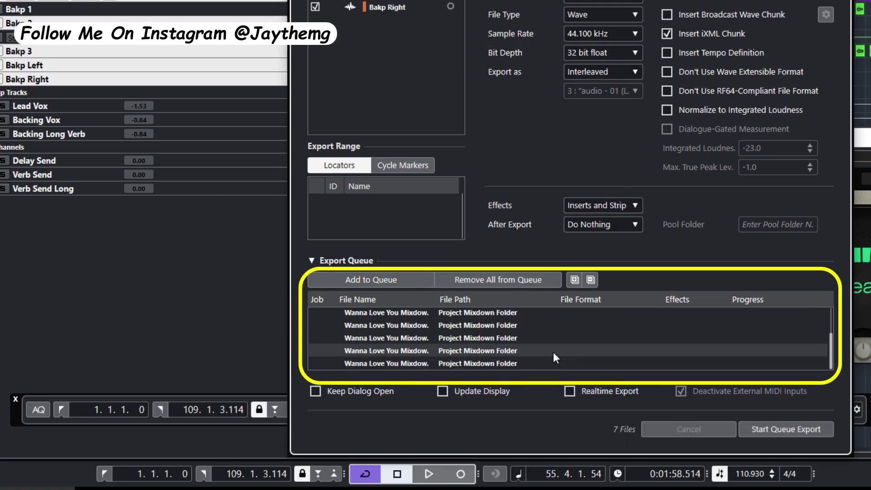
{"action": "scroll", "coordinate": [553, 352], "scroll_direction": "up", "scroll_amount": 1}
{"action": "scroll", "coordinate": [554, 352], "scroll_direction": "down", "scroll_amount": 1}
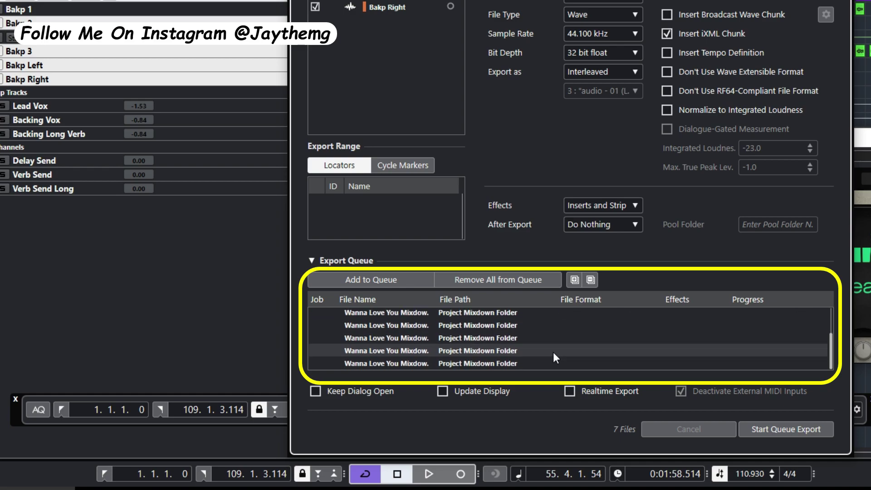
{"action": "left_click", "coordinate": [795, 434]}
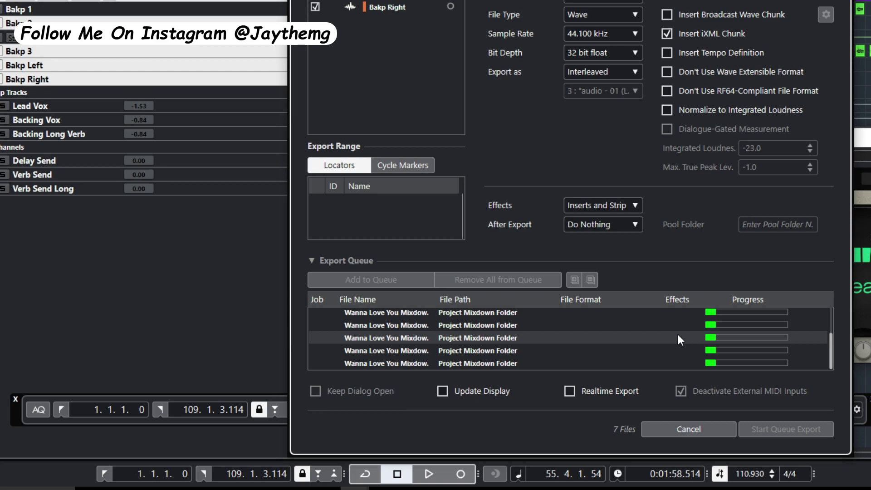